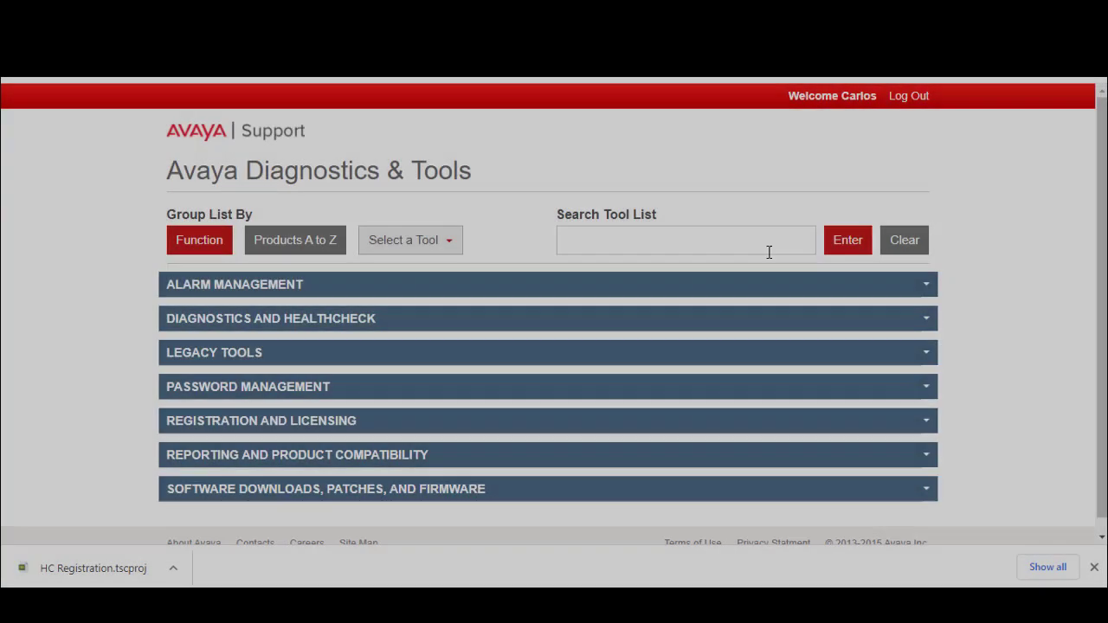
Search the tool list for Healthcheck and launch the Healthcheck tool listed under Registration and Licensing
left_click(602, 244)
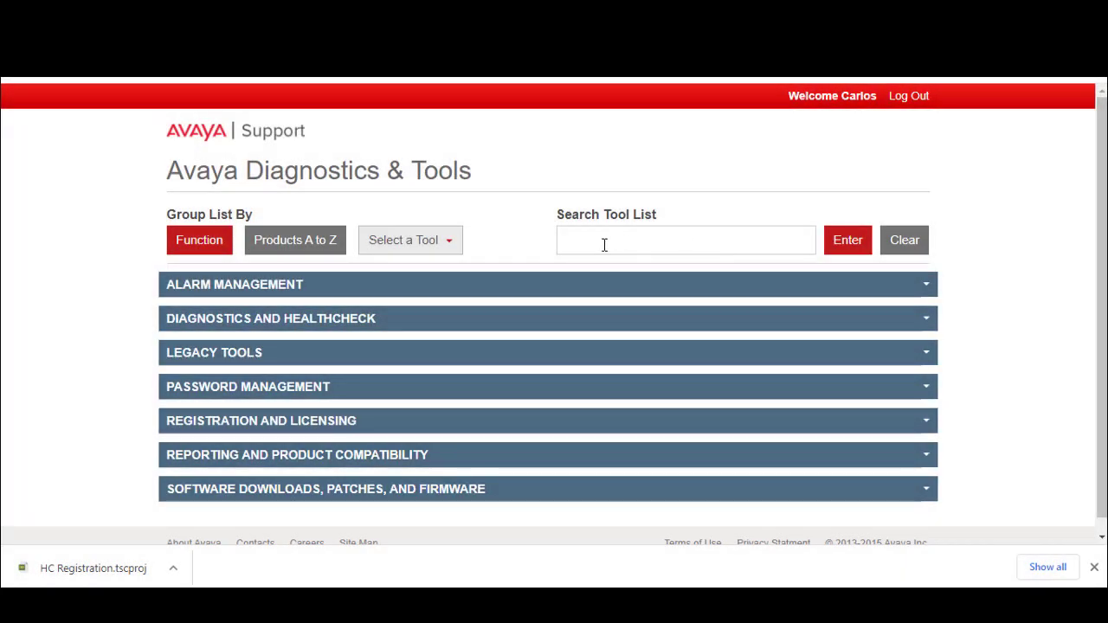
type("Healt")
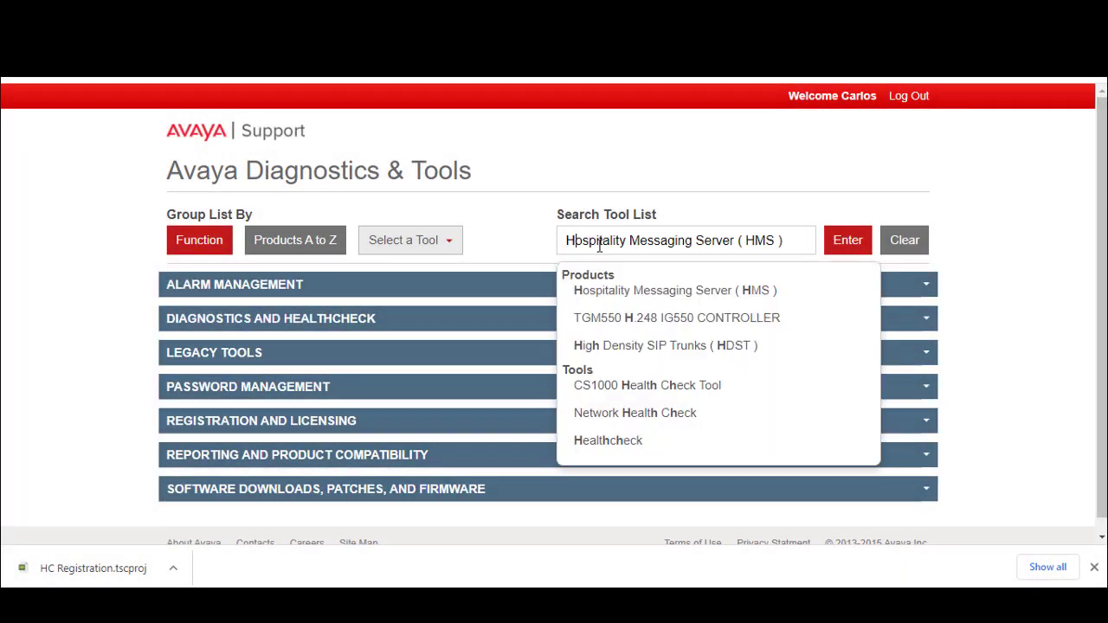
type("h")
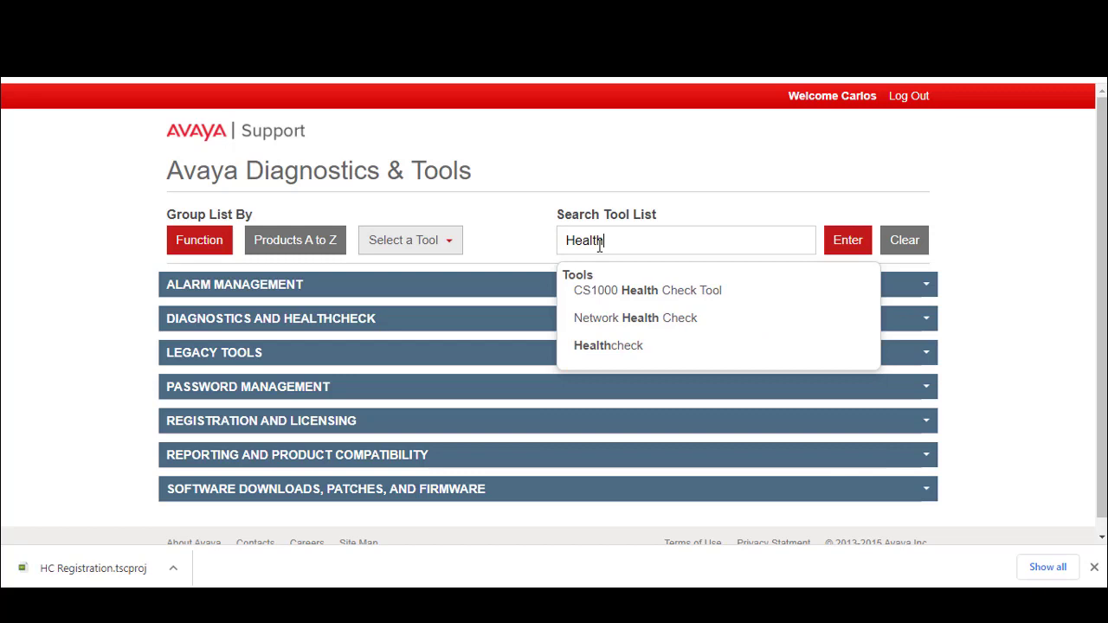
type("check")
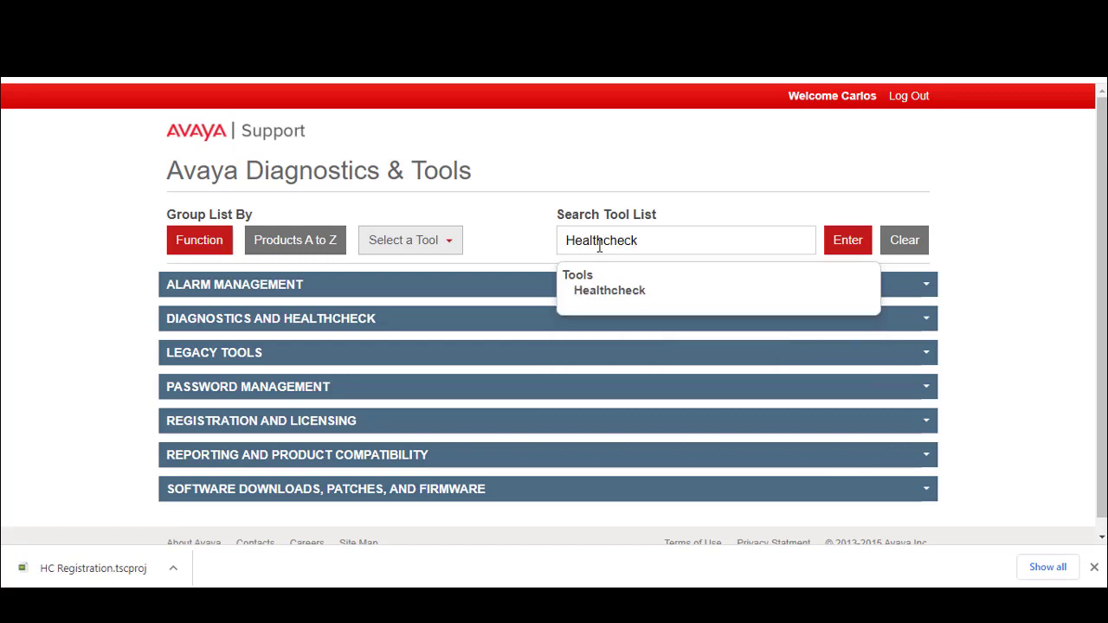
left_click(832, 254)
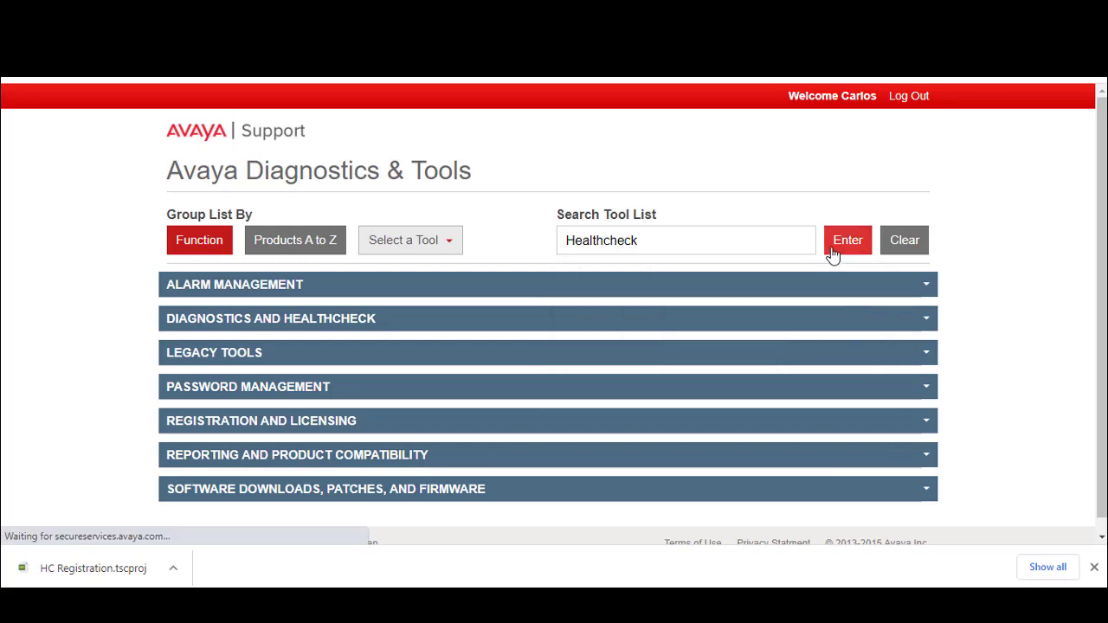
scroll(874, 402, "down", 3)
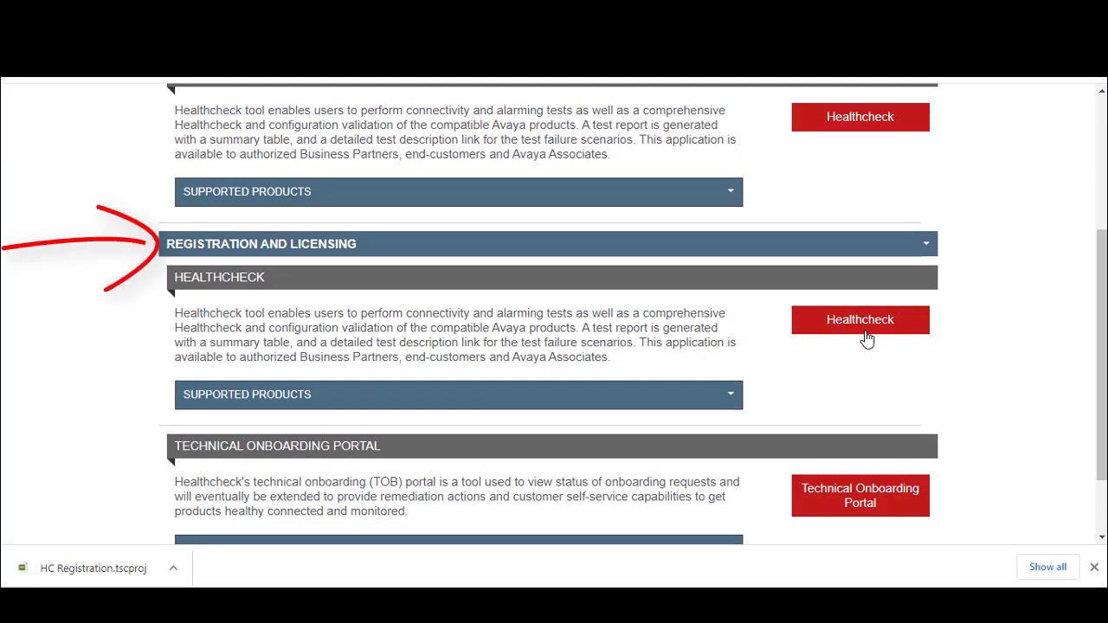
left_click(868, 329)
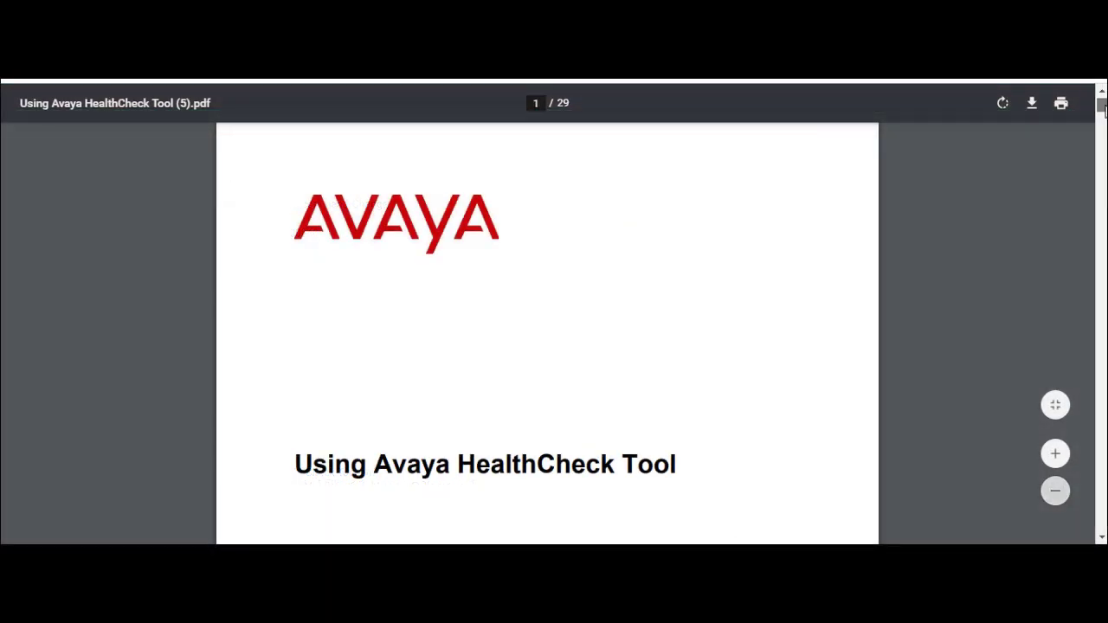
Go to Chapter 7, Resources, in the Using Avaya HealthCheck Tool guide and examine its Documentation section enlarged
left_click_drag(1103, 105, 1102, 199)
scroll(547, 334, "down", 1)
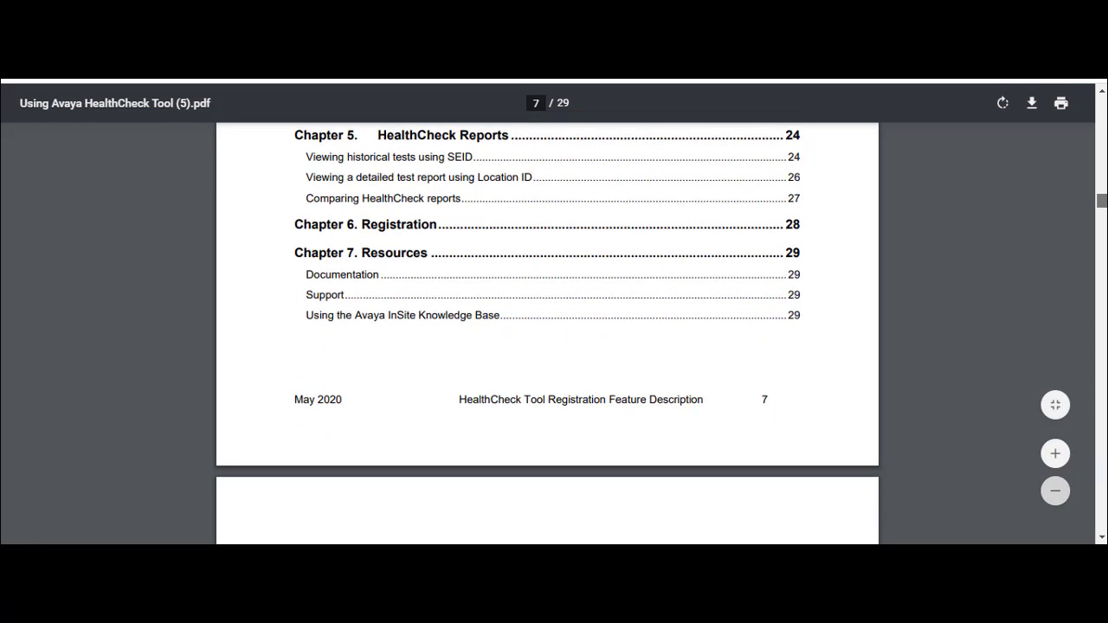
left_click(397, 260)
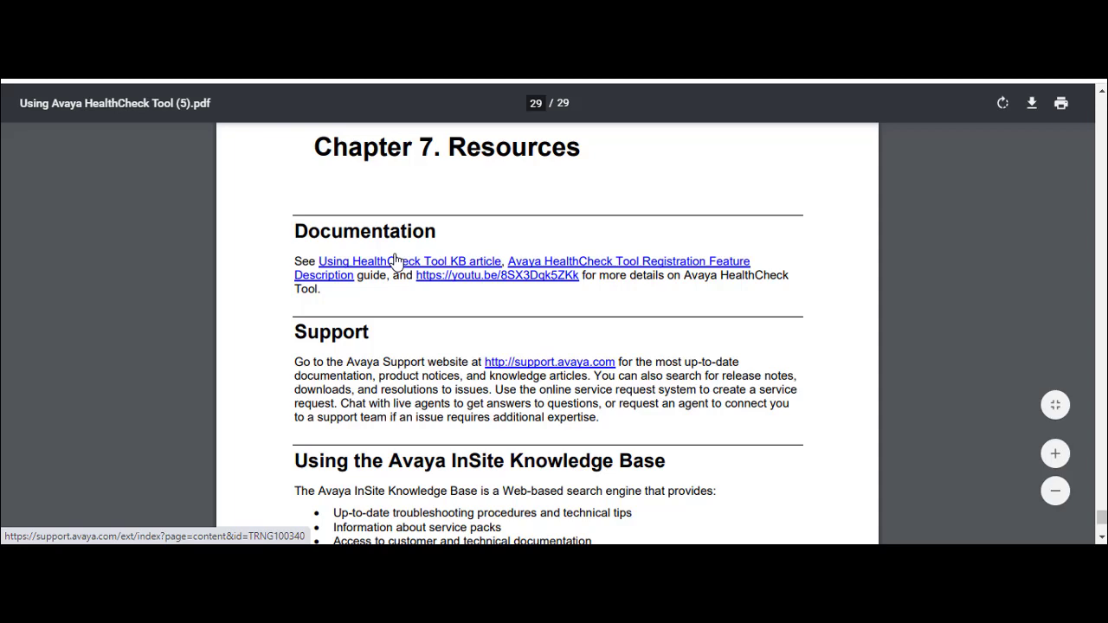
left_click(1055, 453)
left_click(1057, 457)
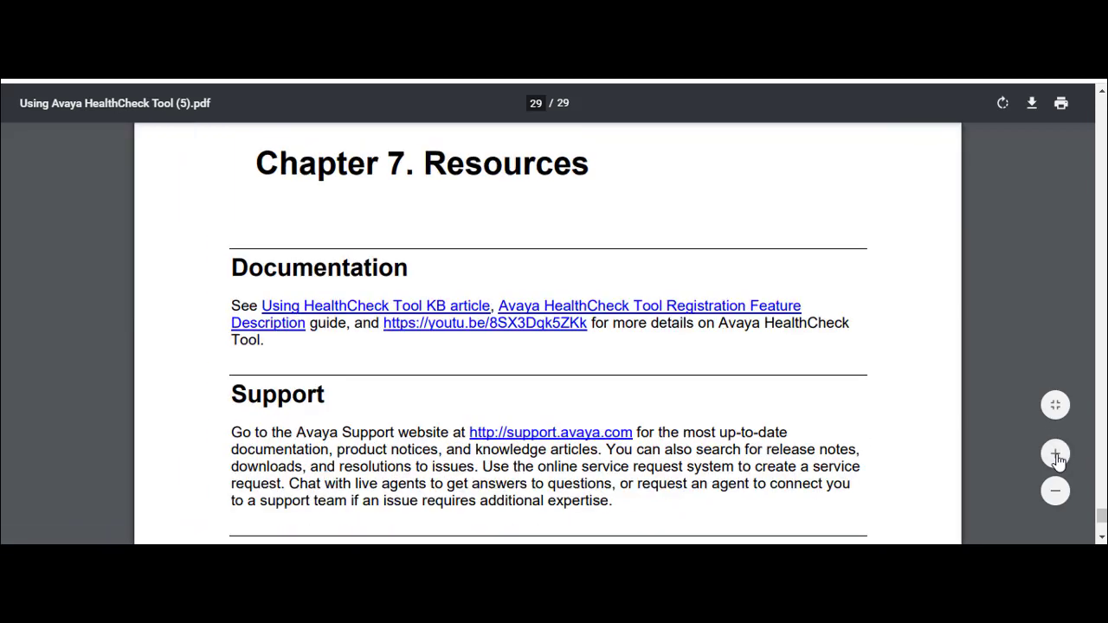
left_click(1055, 455)
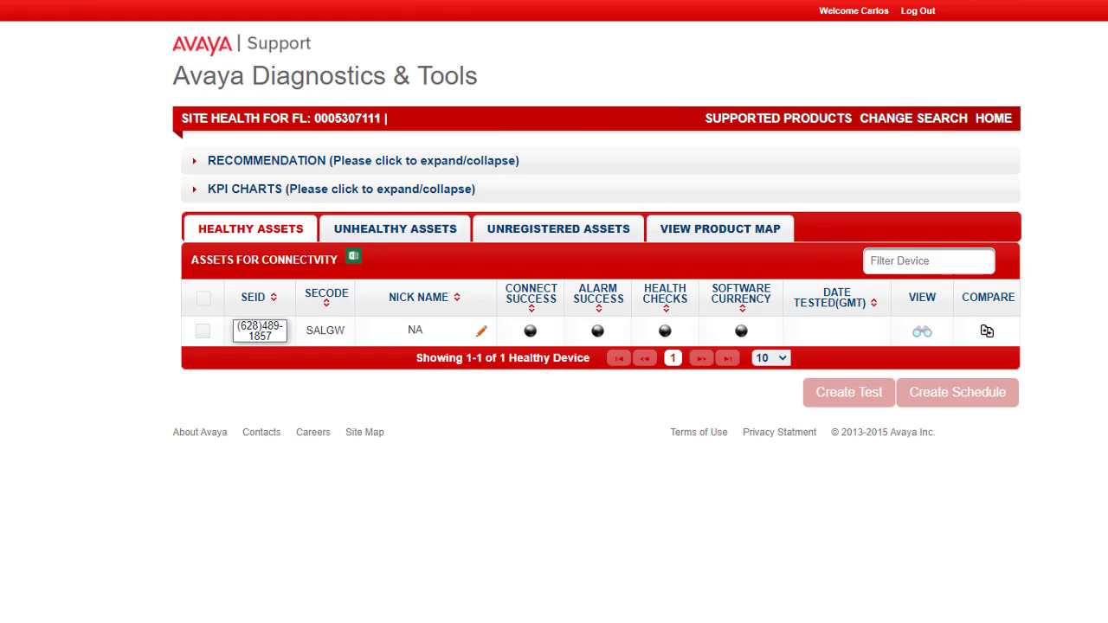
Examine the material codes of the unregistered assets, including those grouped under VCM, G450 and AVPVM
mouse_move(520, 195)
left_mouse_down()
mouse_move(577, 185)
mouse_move(590, 171)
left_mouse_up()
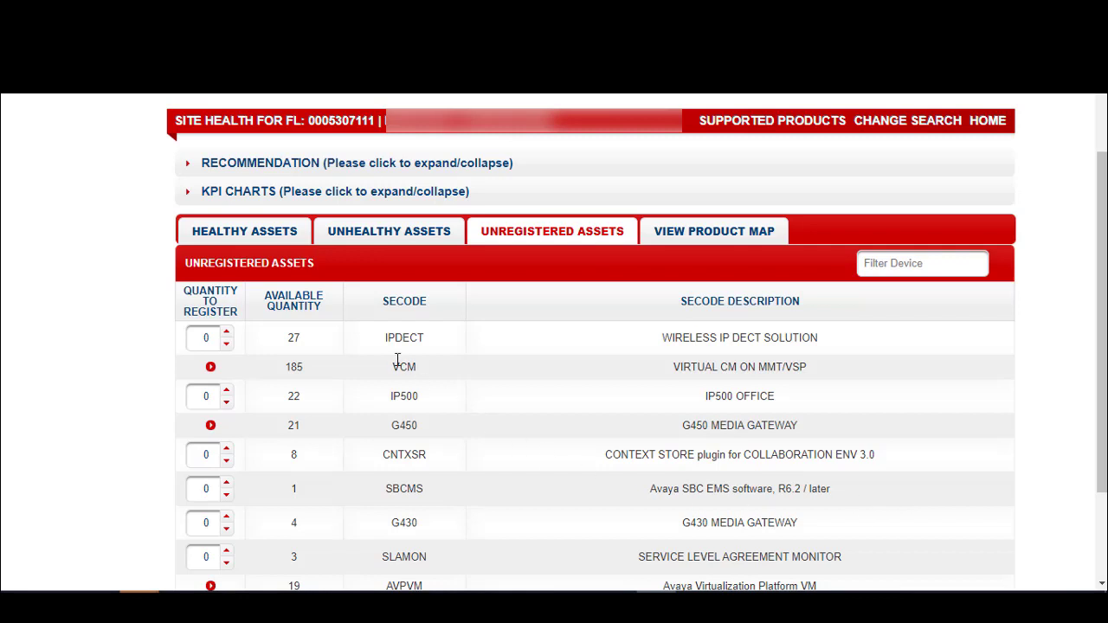
mouse_move(396, 340)
mouse_move(396, 370)
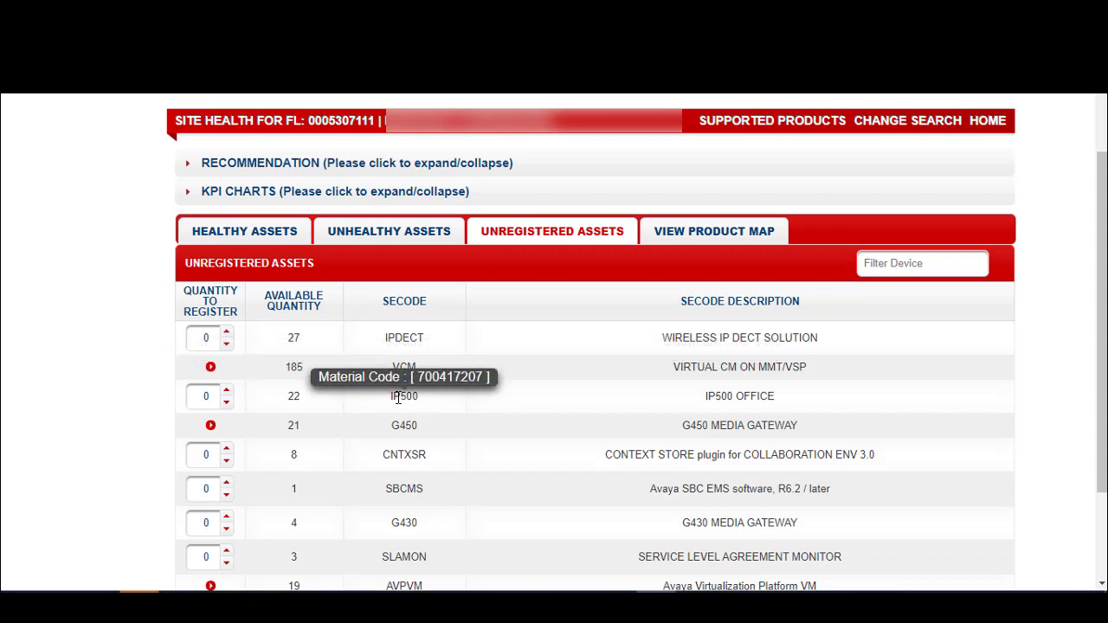
mouse_move(403, 425)
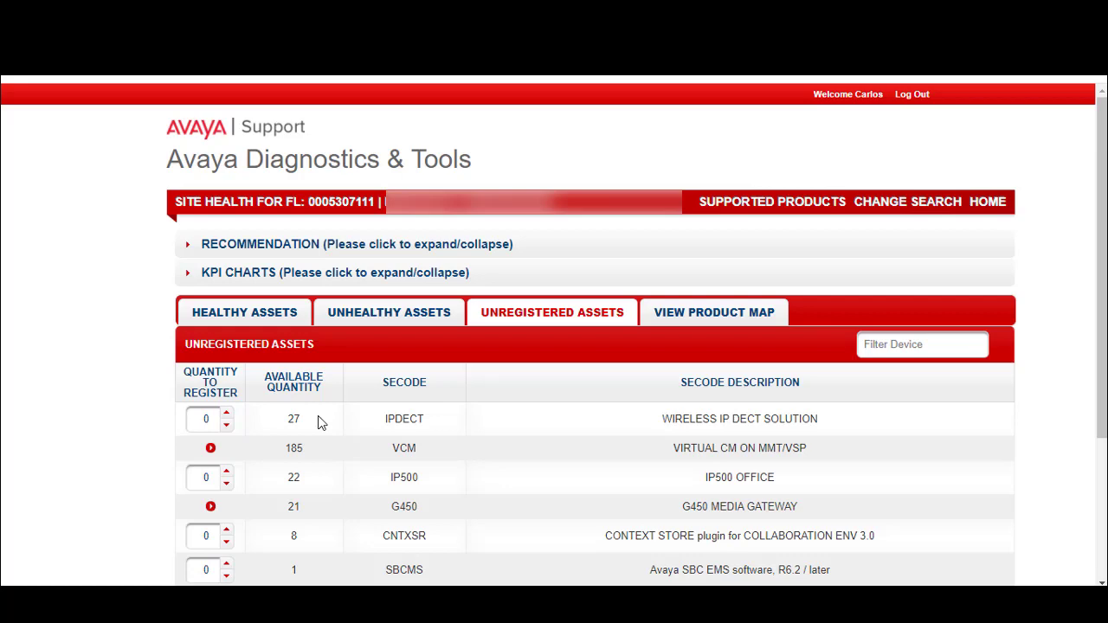
left_click(211, 449)
scroll(149, 428, "down", 7)
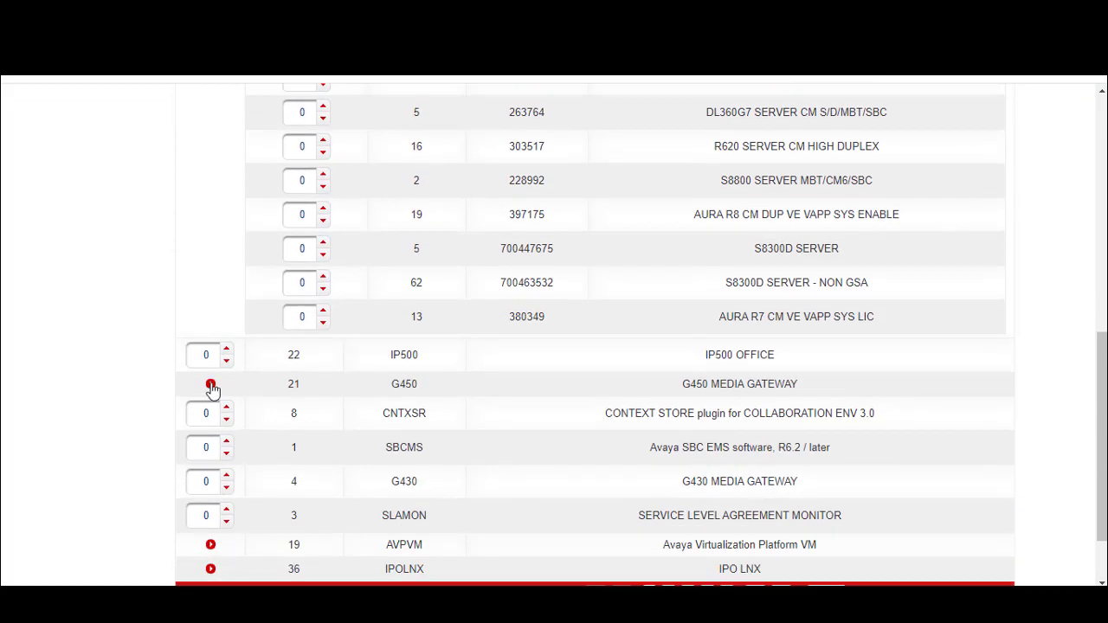
left_click(210, 383)
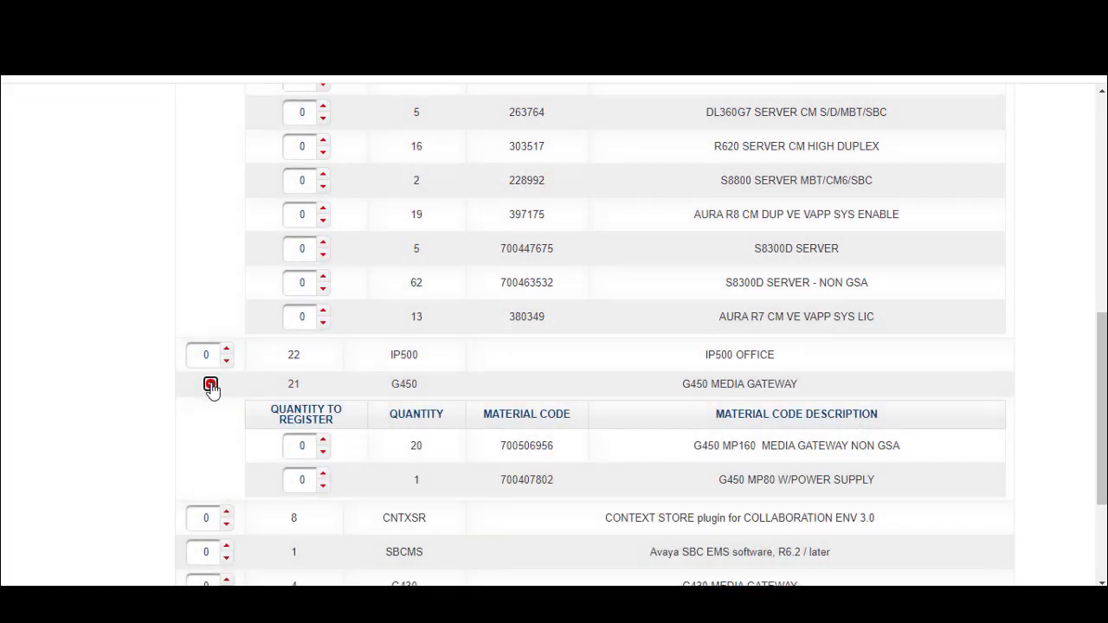
scroll(212, 390, "down", 3)
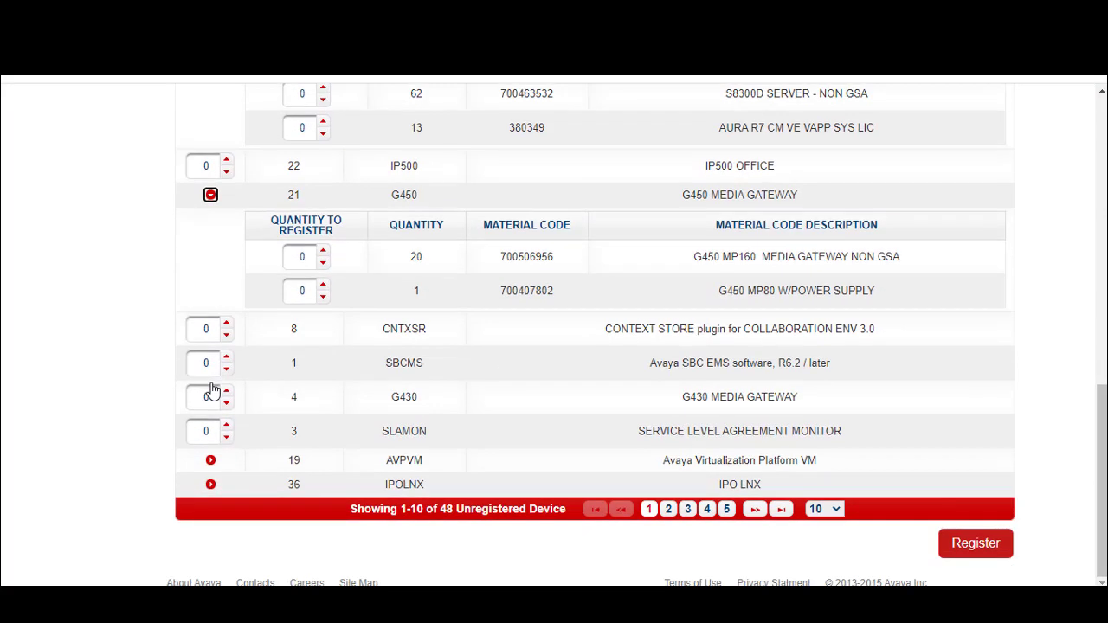
left_click(210, 460)
scroll(178, 433, "down", 2)
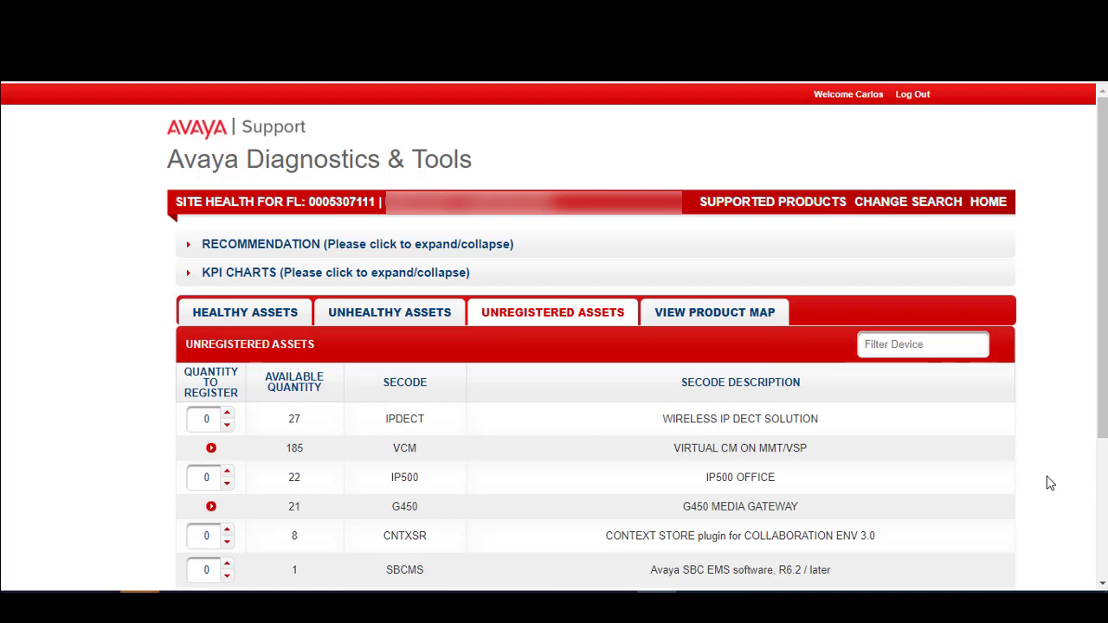
Filter the unregistered assets by material code 263760, by SECODE vcm, and by the description R610 server
left_click(883, 346)
type("263760")
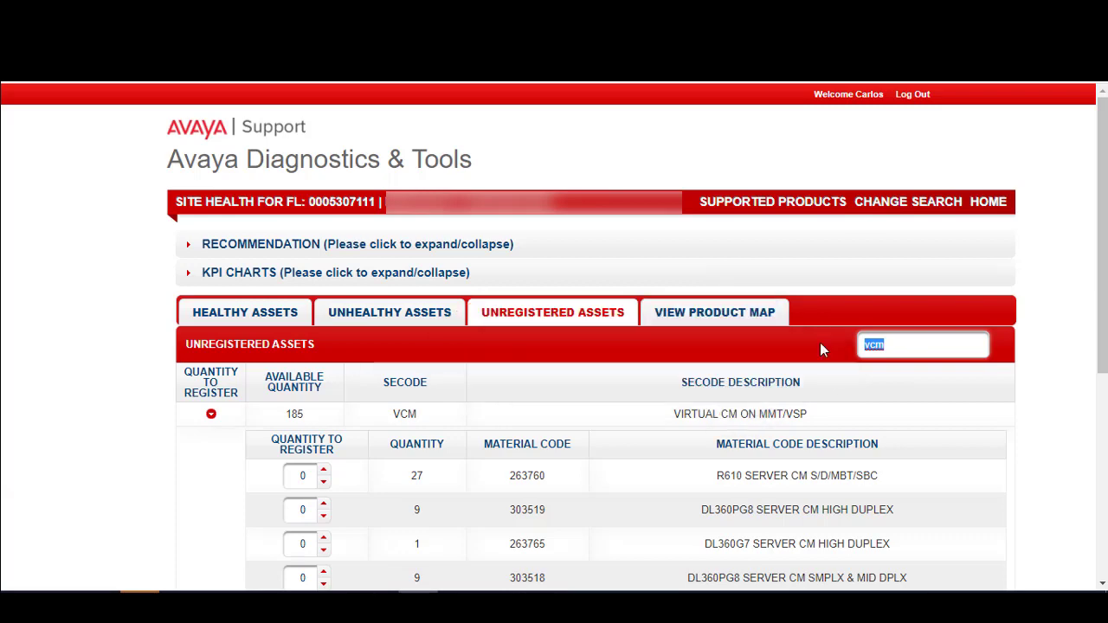
type("R610 server")
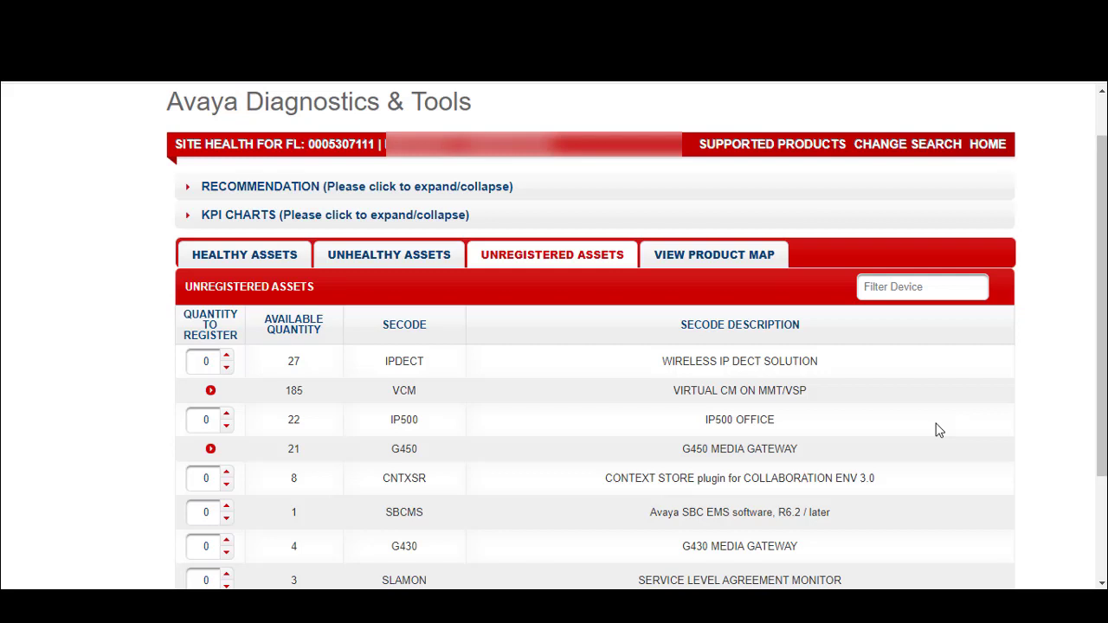
Filter the unregistered assets by material code 380349 and expand the VCM entry's material codes
left_click(883, 290)
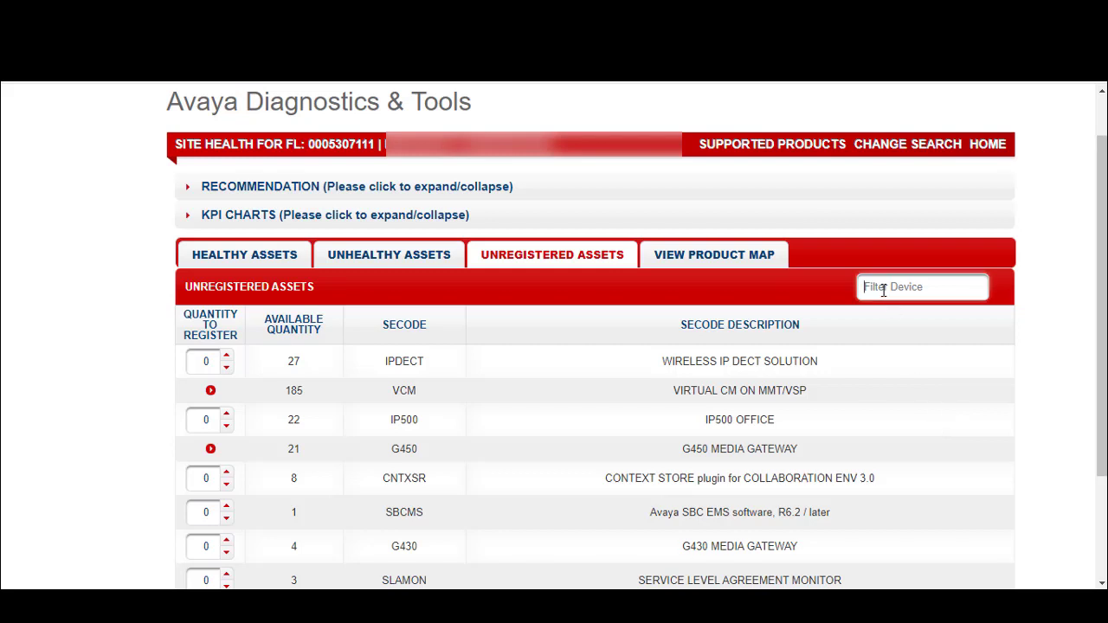
type("380")
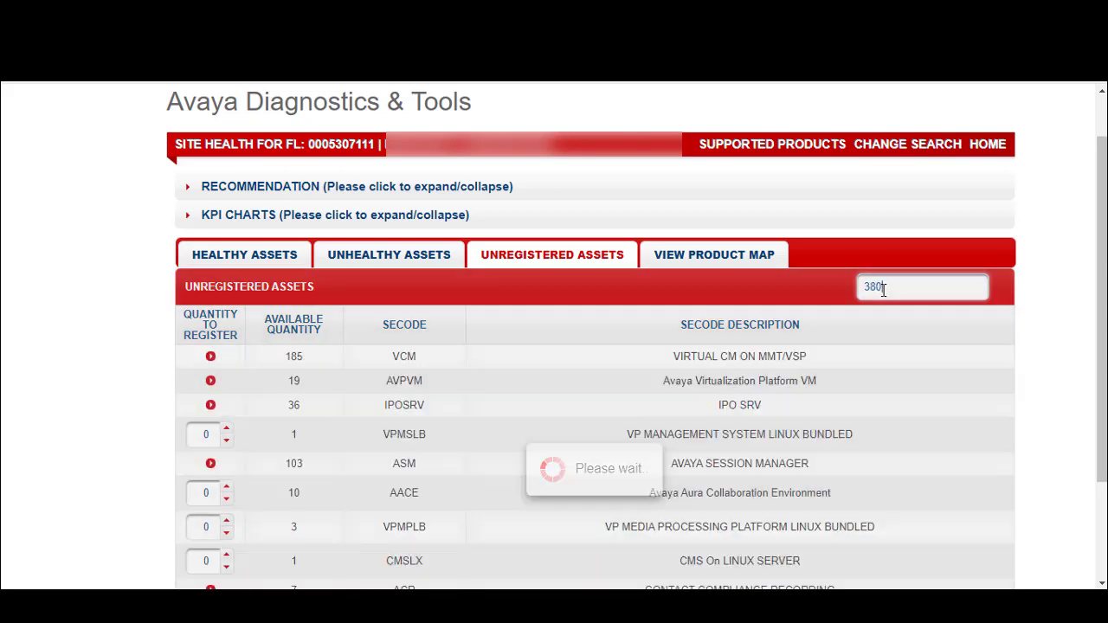
type("349")
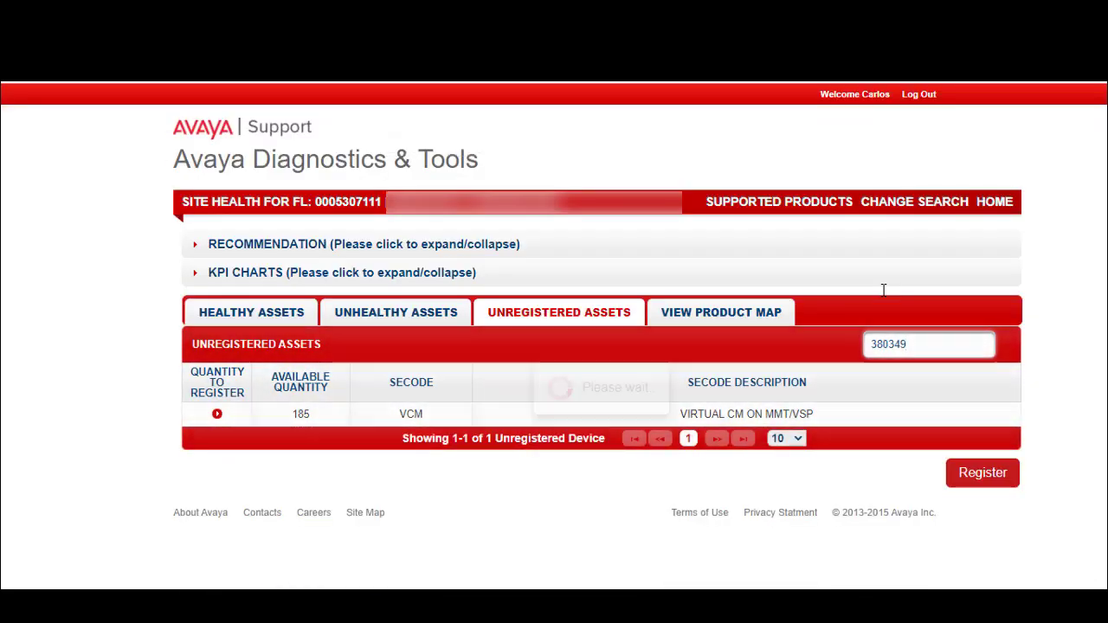
left_click(216, 415)
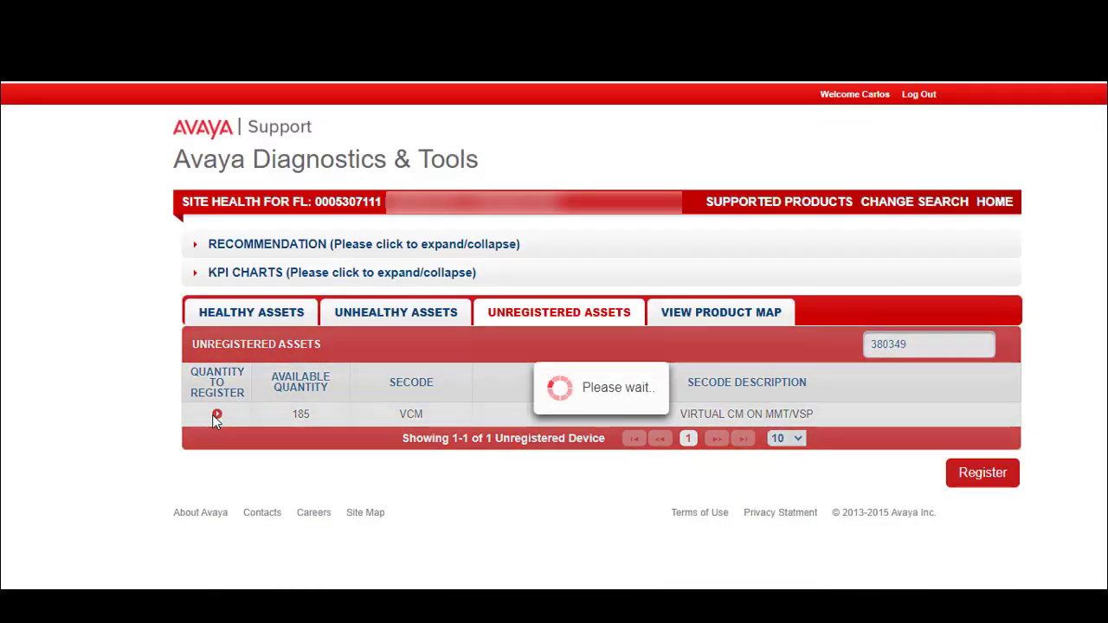
left_click(216, 415)
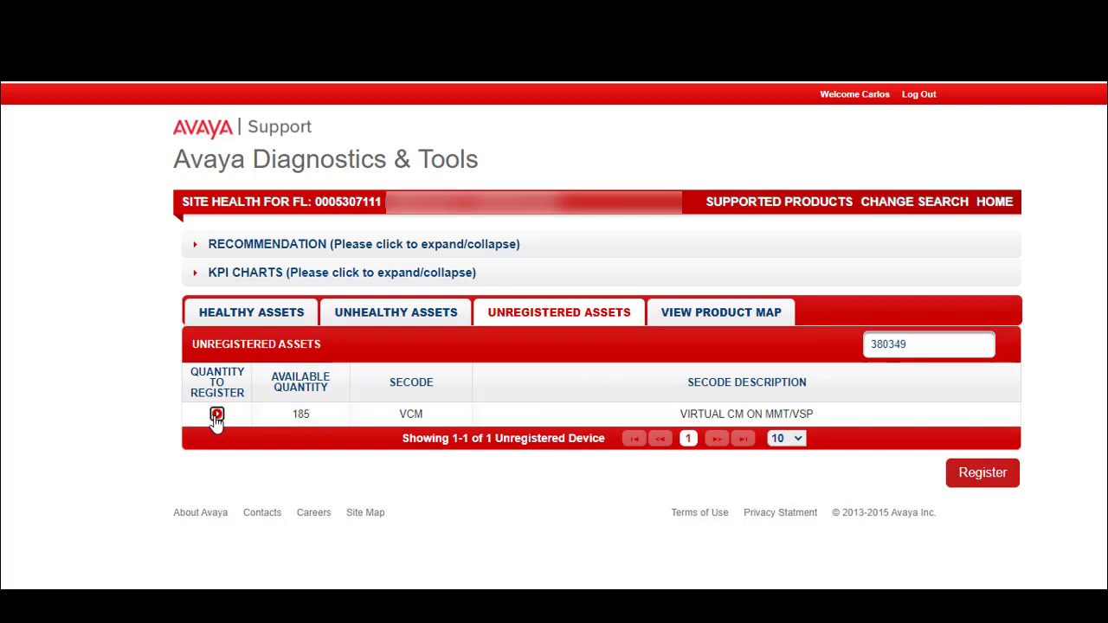
scroll(99, 514, "down", 4)
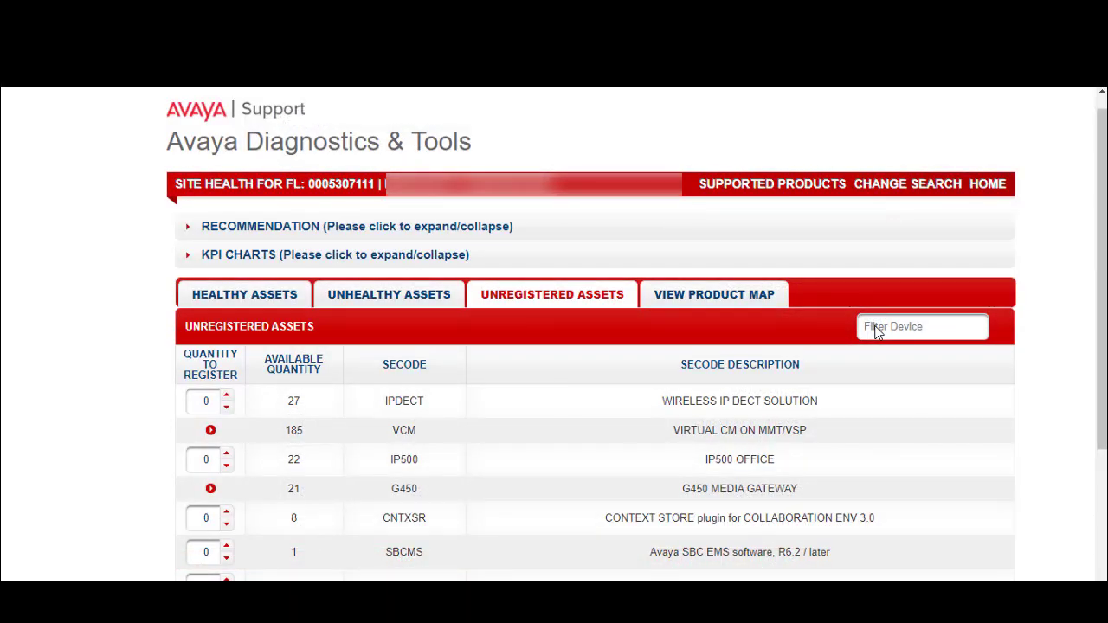
Filter the unregistered assets by material code 381276 and set its quantity to register to 1 under AVPVM
left_click(876, 327)
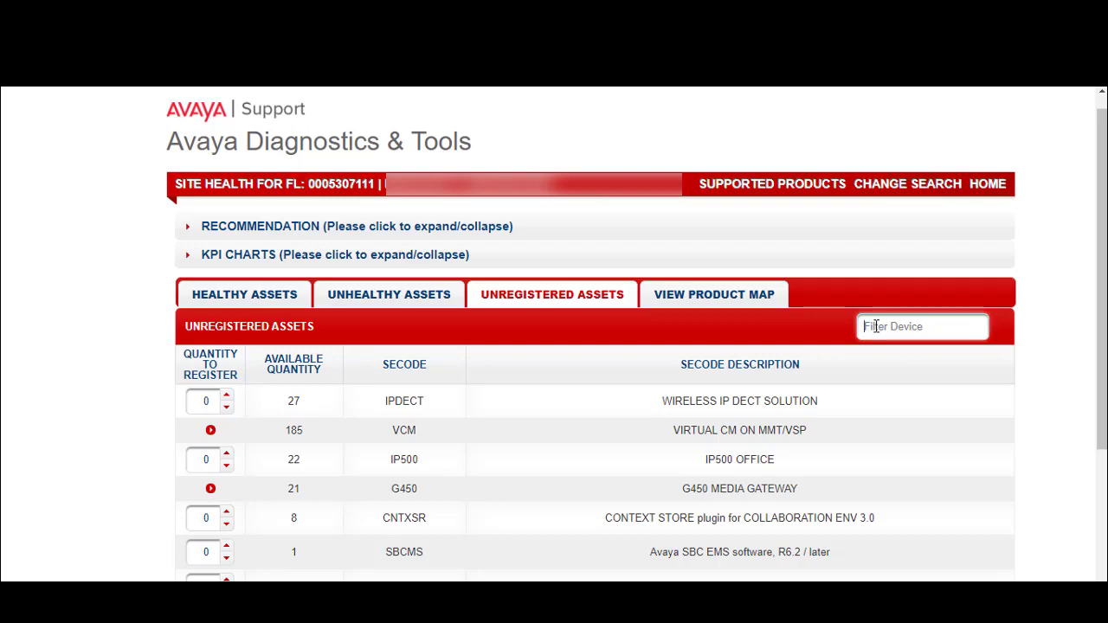
type("381")
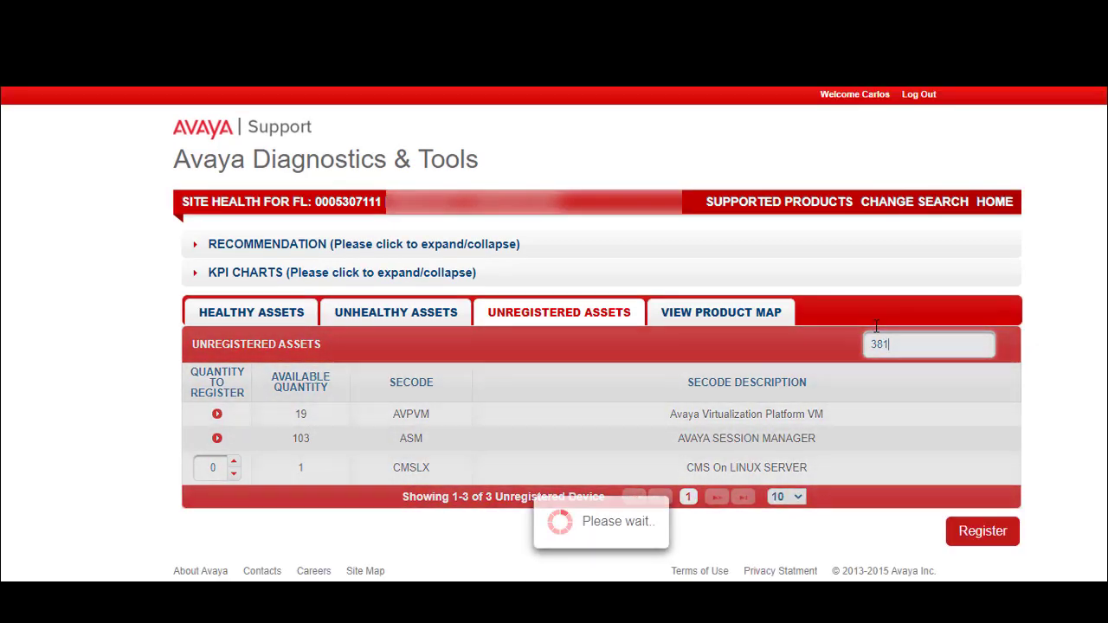
type("276")
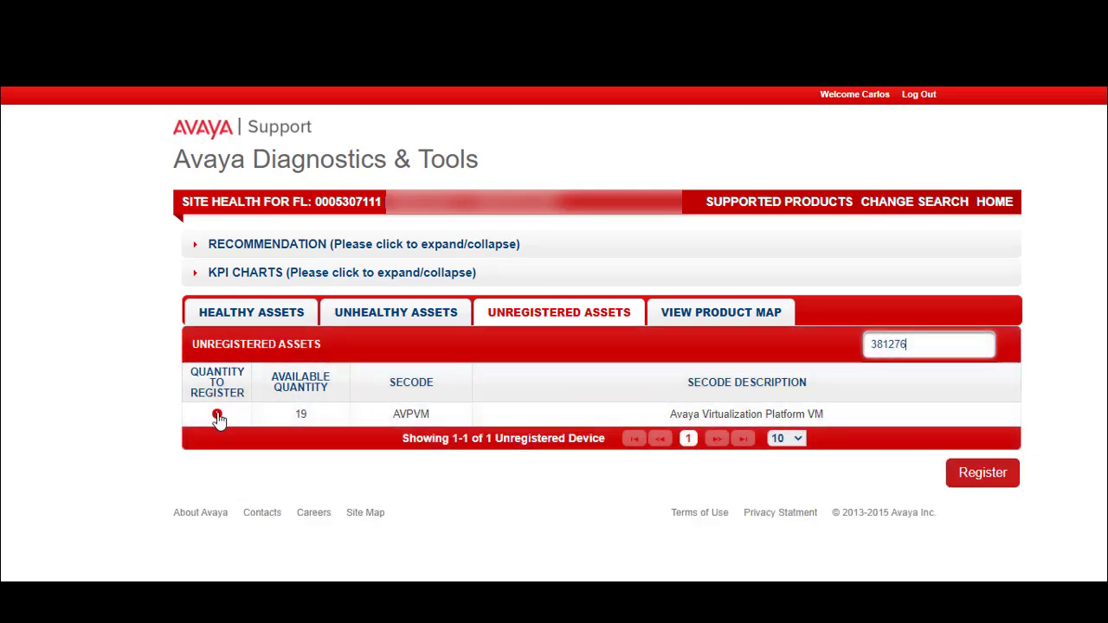
left_click(216, 413)
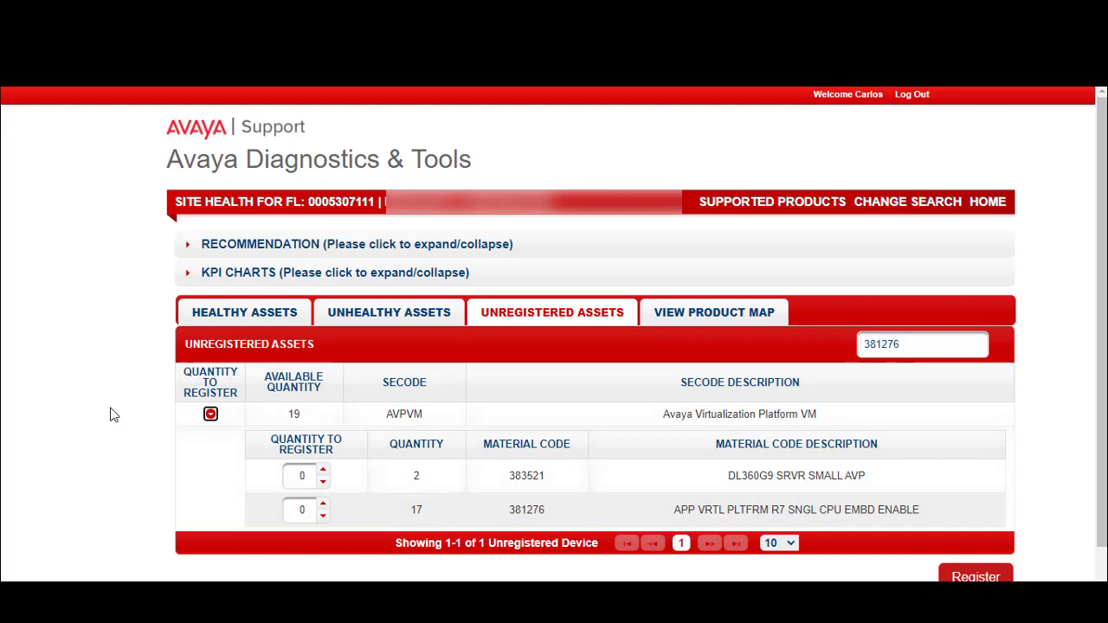
left_click(324, 507)
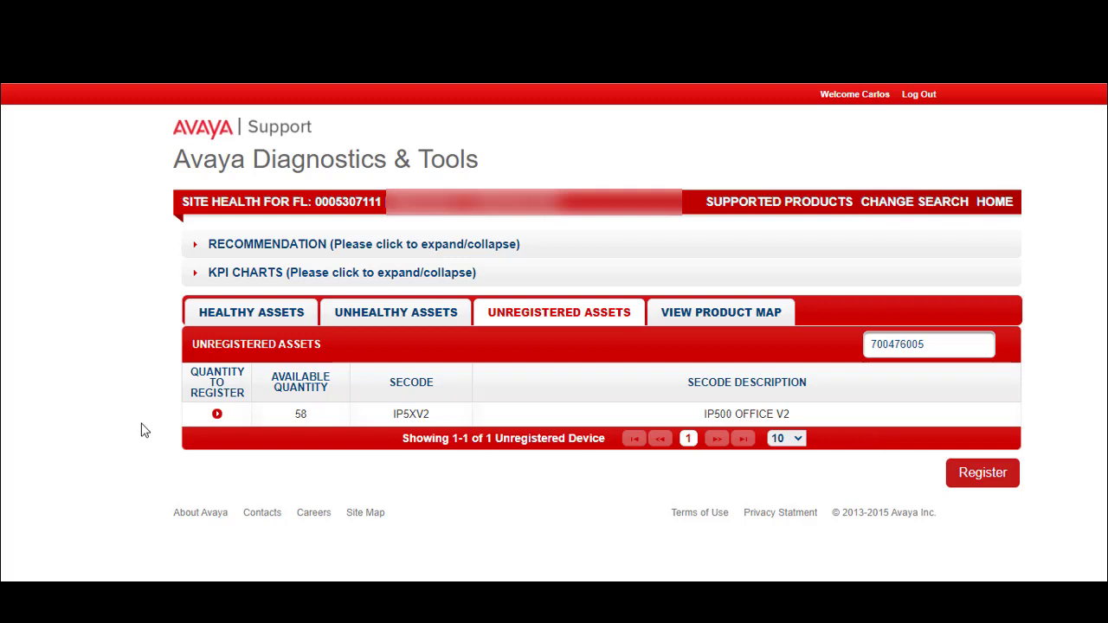
Expand the IP5XV2 asset and set the quantity to register for material code 700476005 to 1
left_click(216, 415)
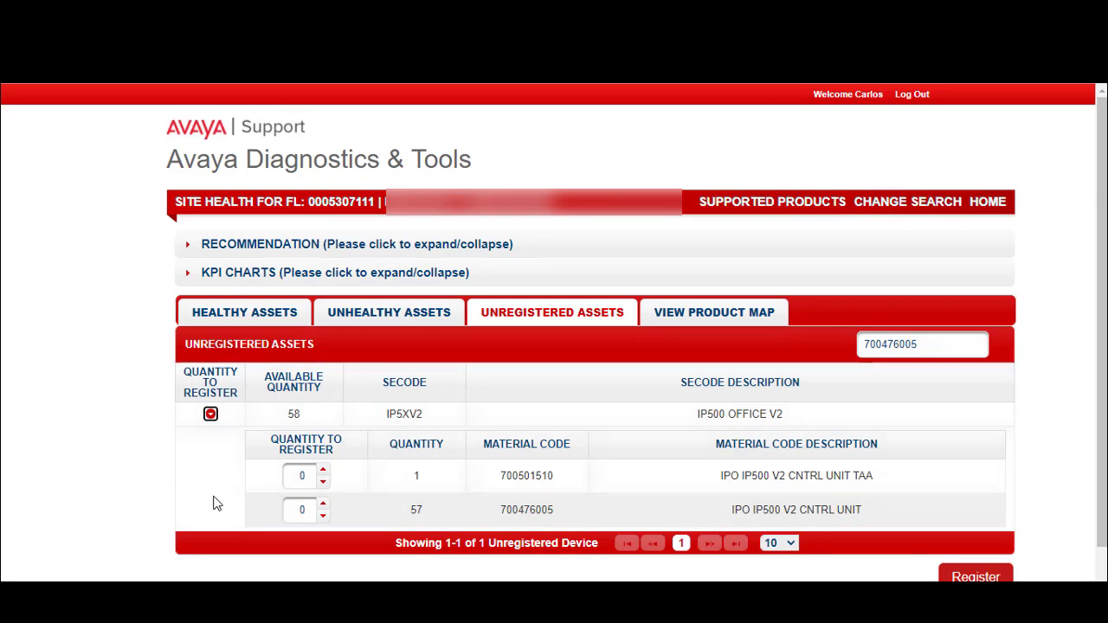
left_click(322, 504)
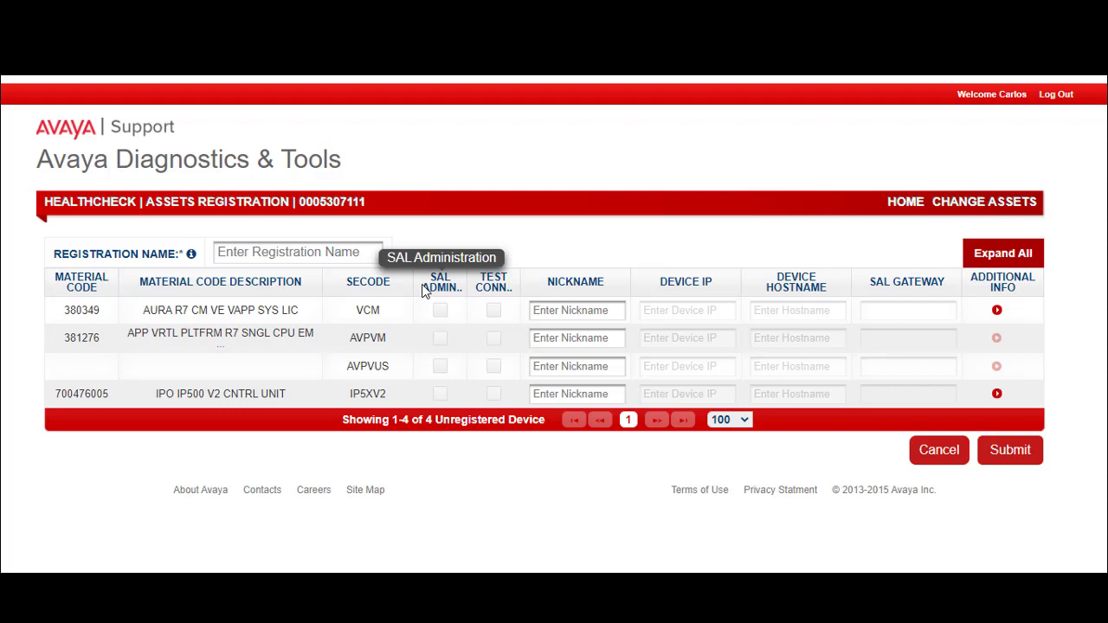
Enable SAL Administration for the VCM, AVPVM, AVPVUS and IP5XV2 assets in the registration form
left_click(439, 311)
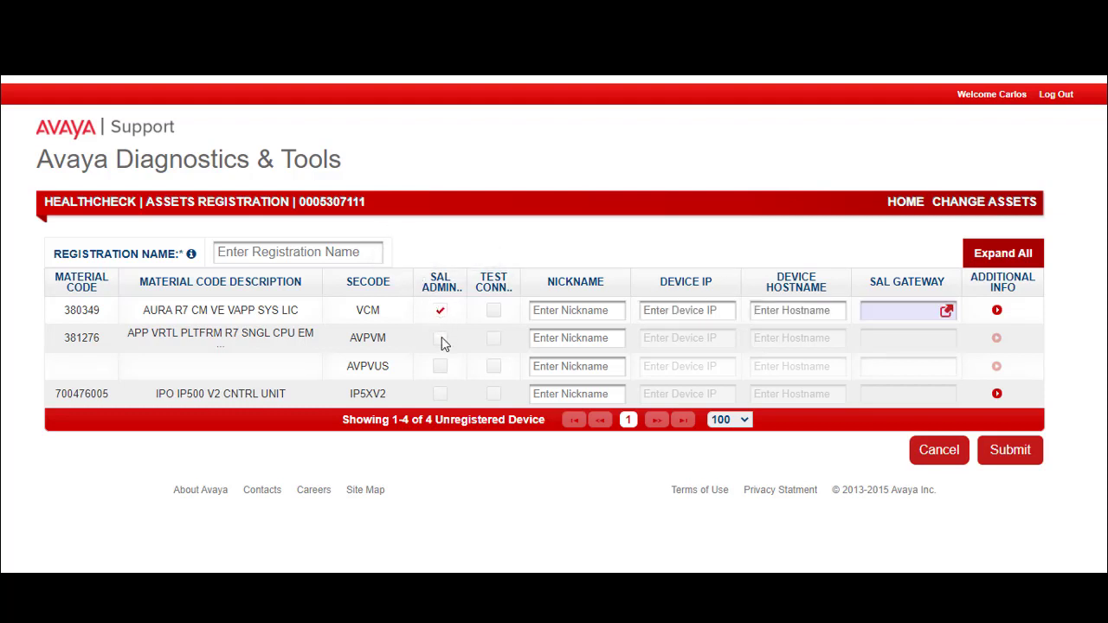
left_click(440, 338)
left_click(441, 366)
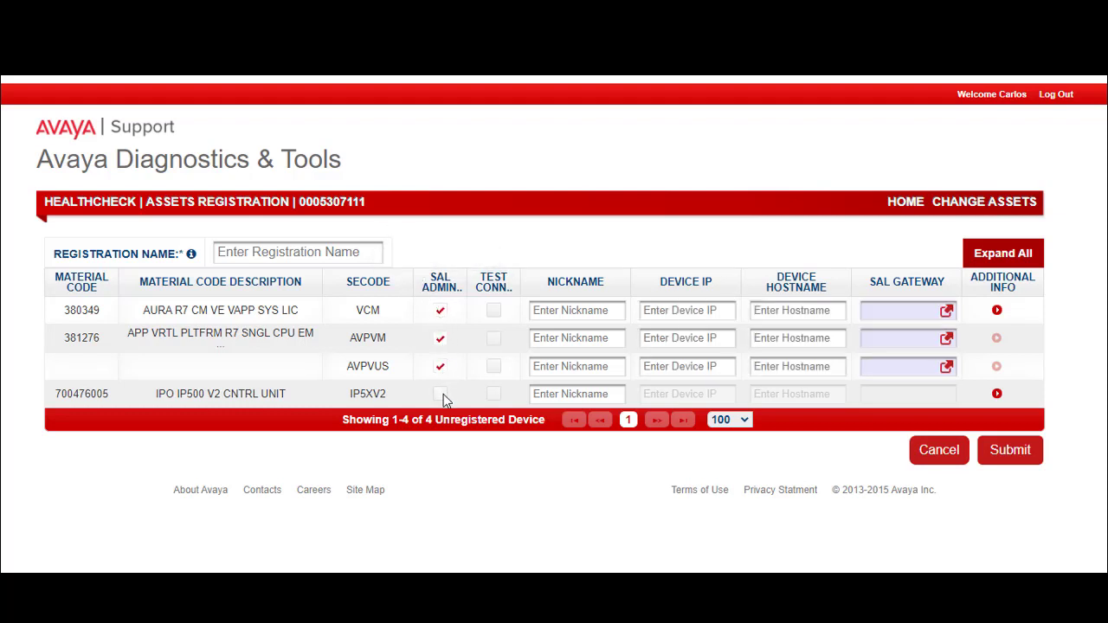
left_click(440, 395)
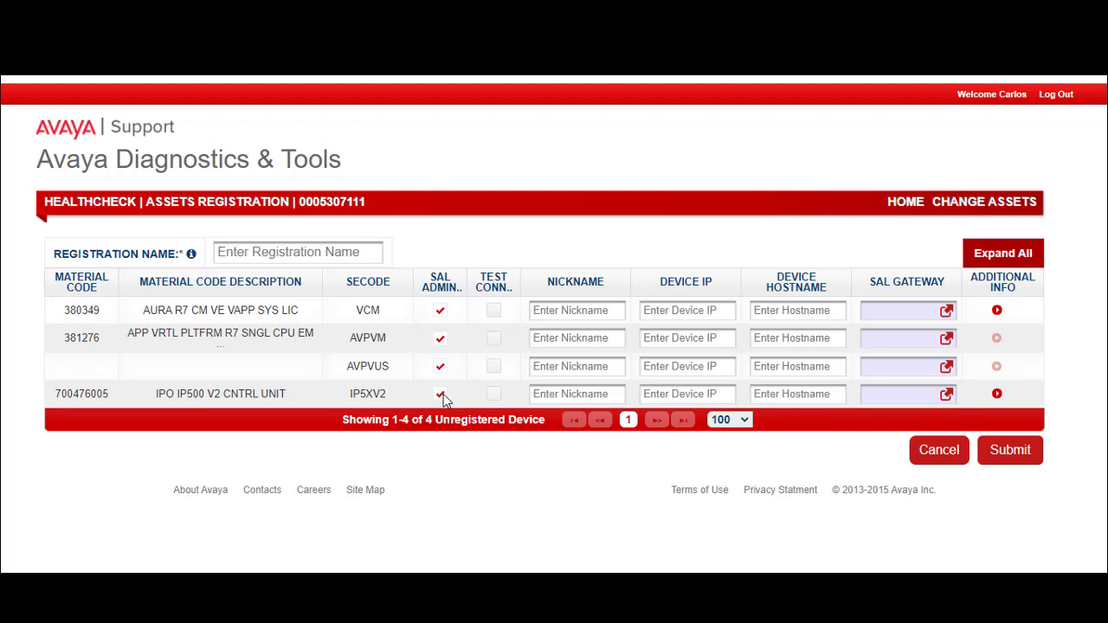